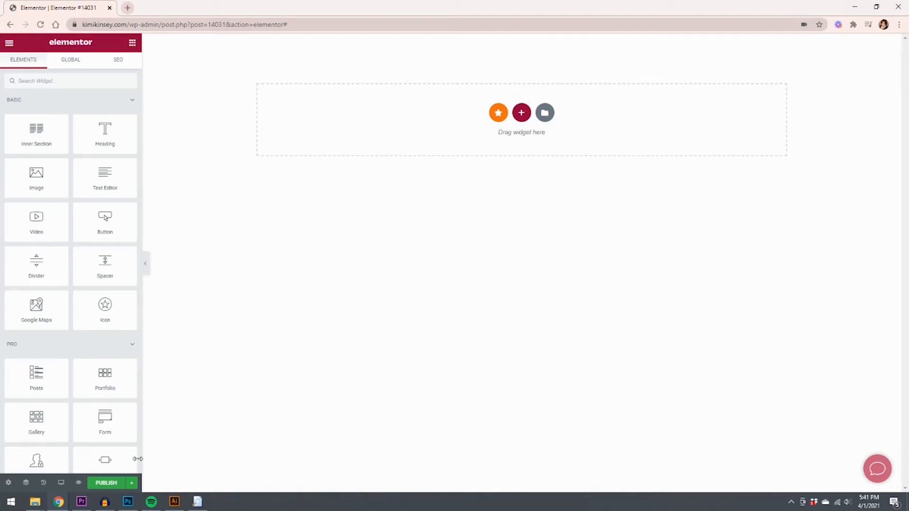
click(9, 483)
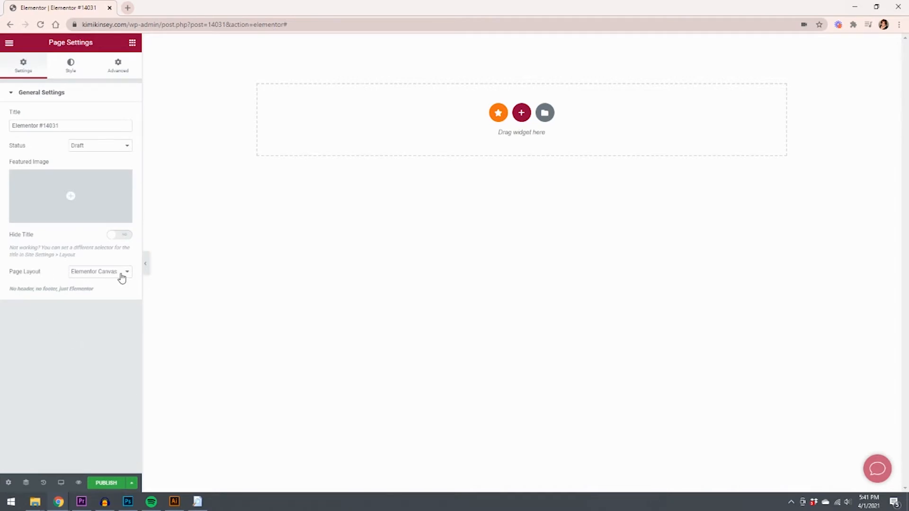
click(121, 277)
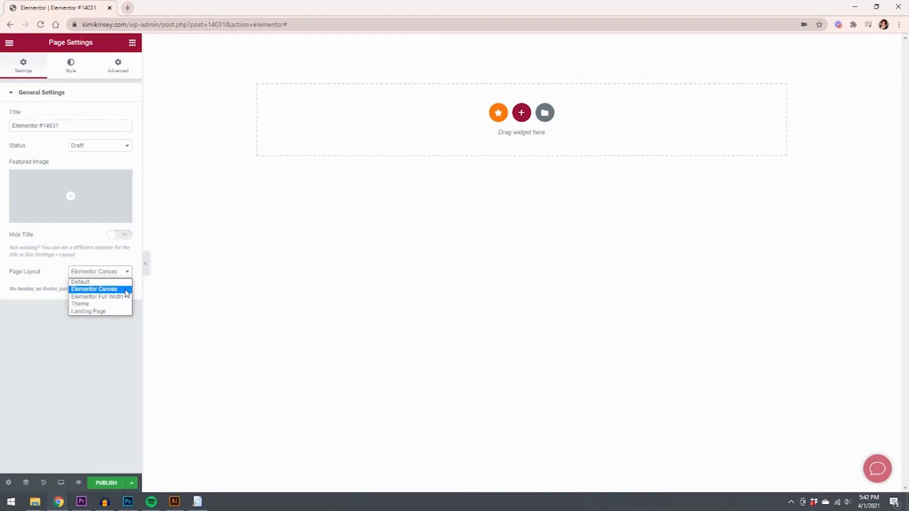
click(125, 290)
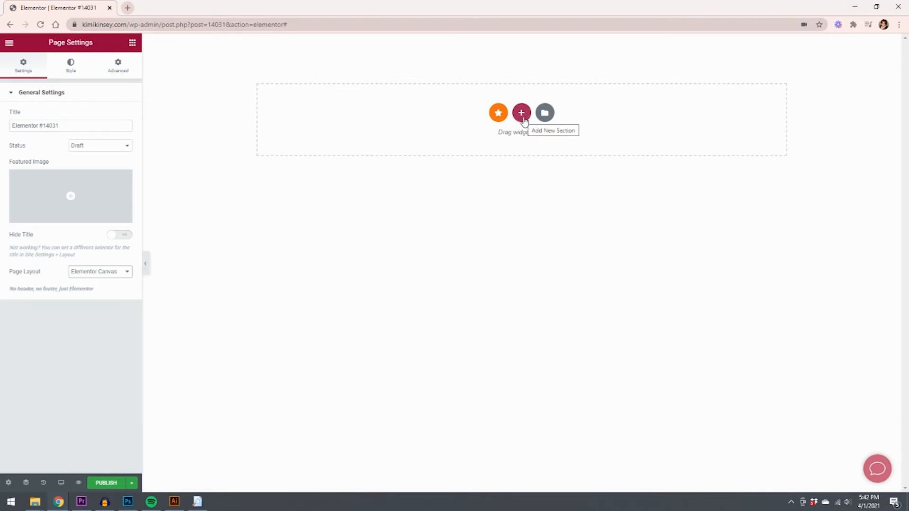
- Add a new single-column section at the top of the page
click(522, 114)
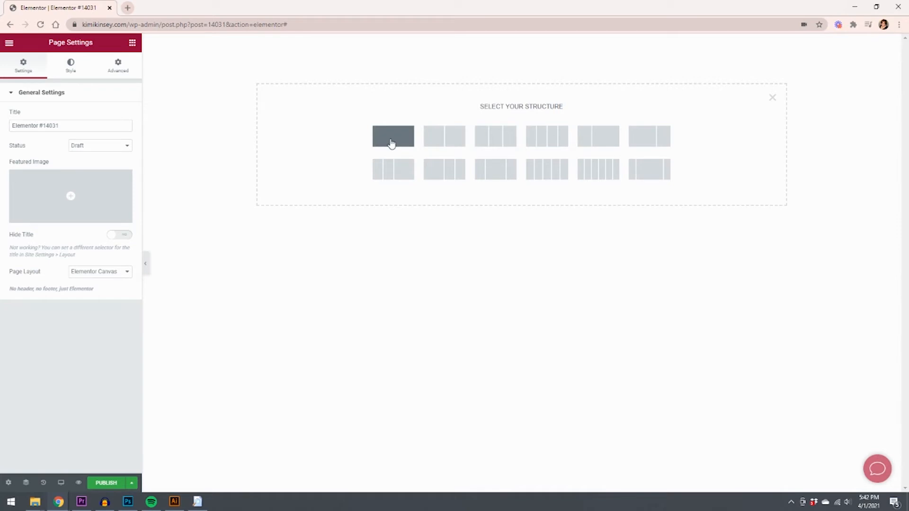
click(391, 145)
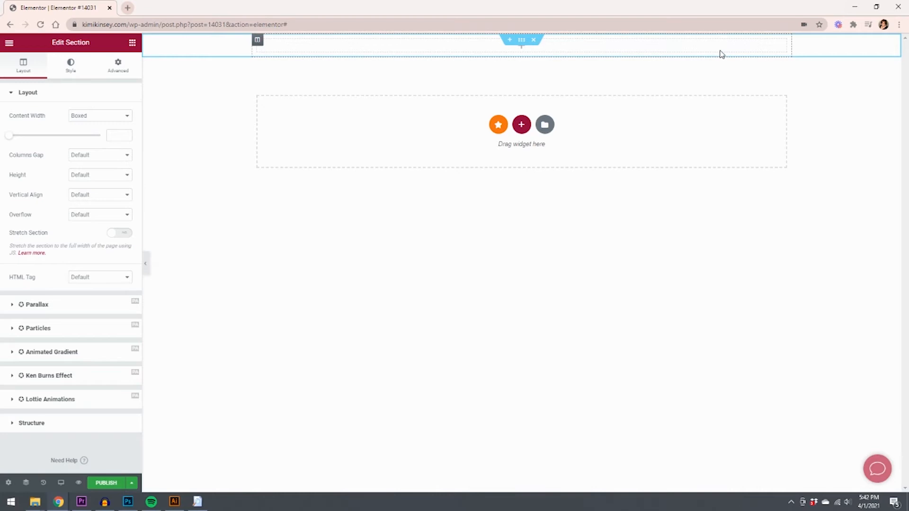
- Drop an Image widget with the placeholder picture into the new section
mouse_move(522, 45)
click(133, 42)
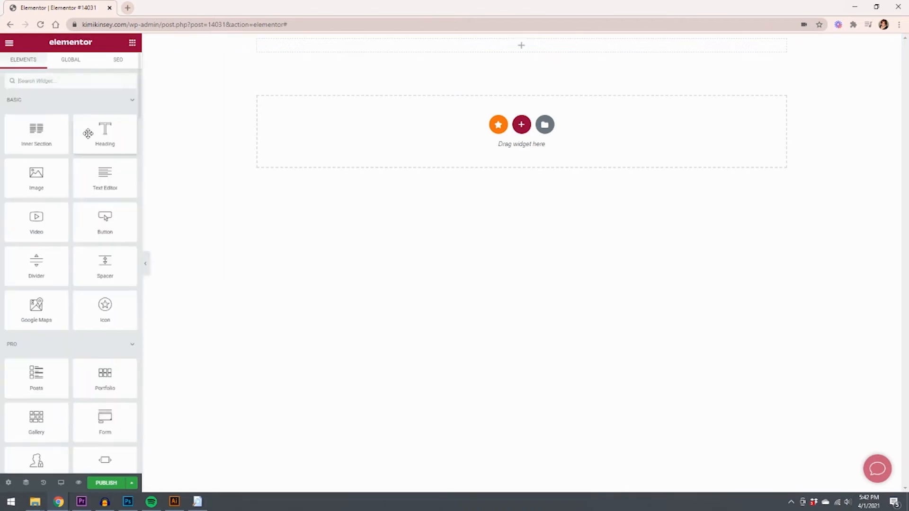
drag(41, 190, 372, 55)
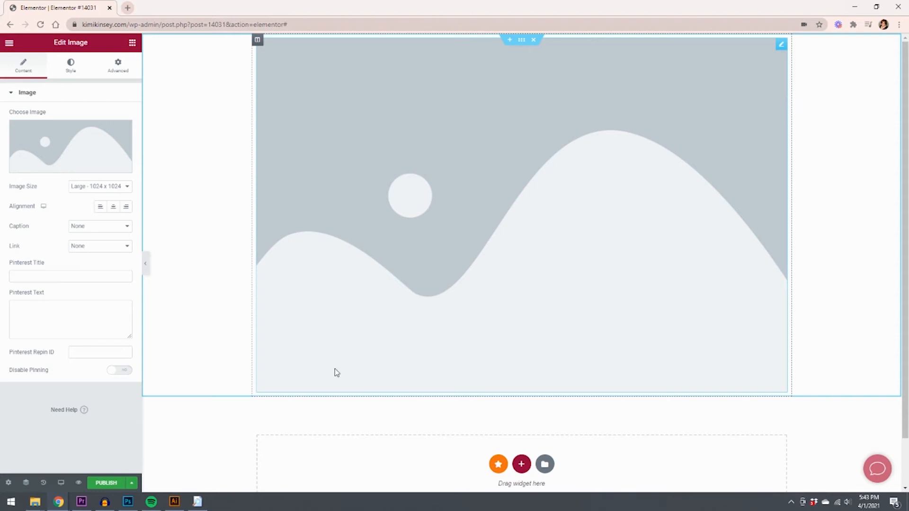
- Set the section's boxed Content Width to 500 px so the image narrows
mouse_move(521, 214)
click(522, 40)
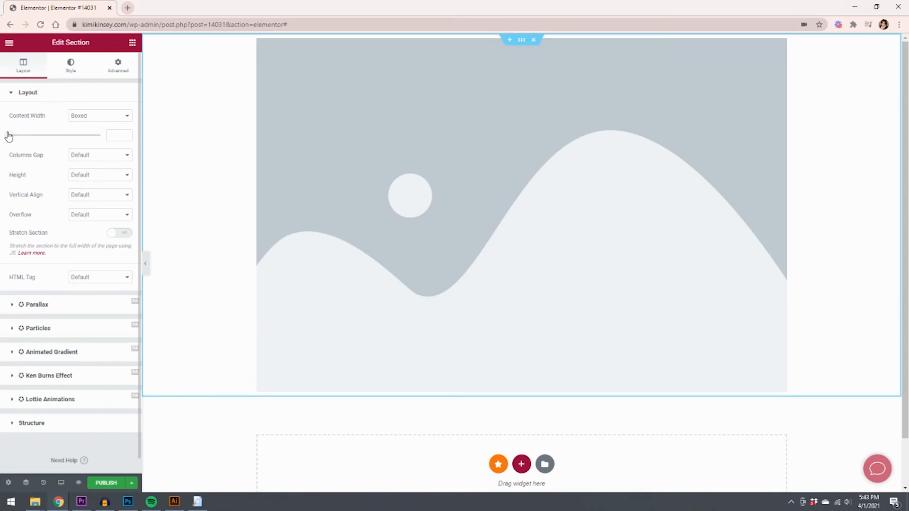
click(122, 135)
text(50)
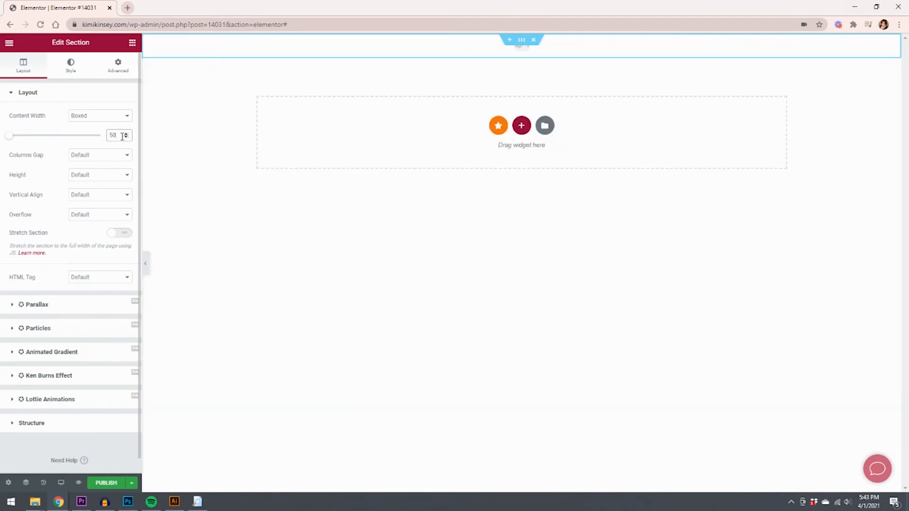
text(0)
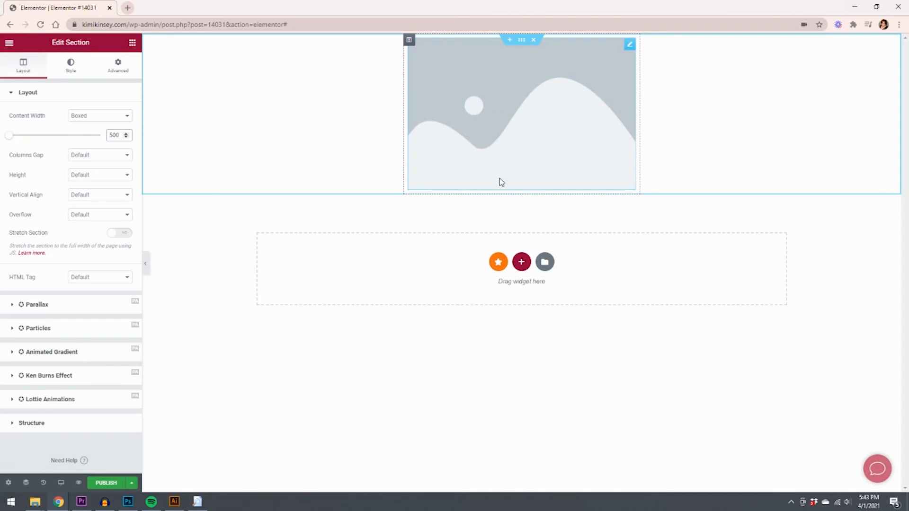
- Preview the page at mobile size, then return to the desktop preview
click(60, 485)
click(69, 462)
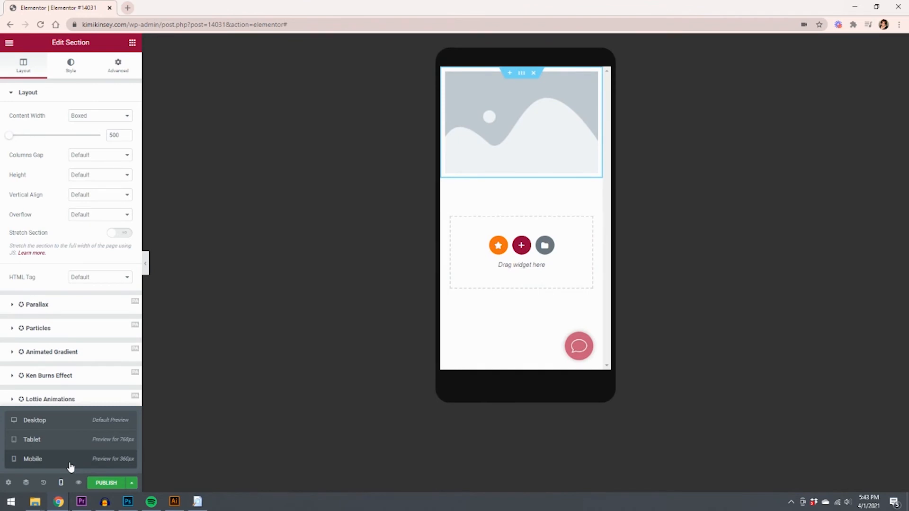
click(71, 428)
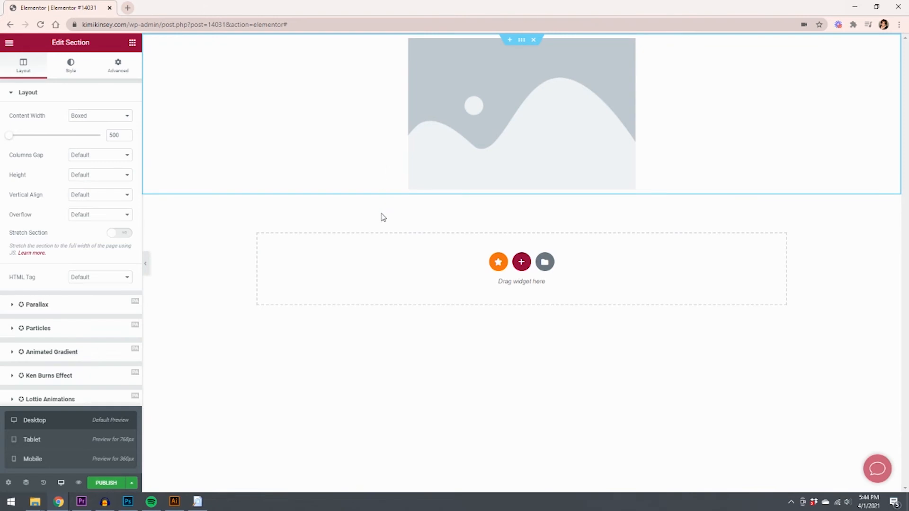
mouse_move(521, 122)
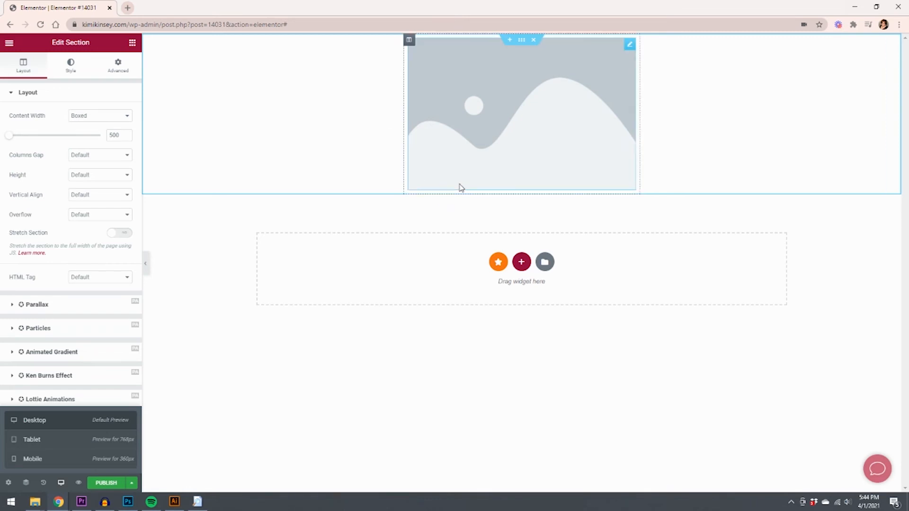
- Add two Button widgets stacked beneath the image
click(132, 42)
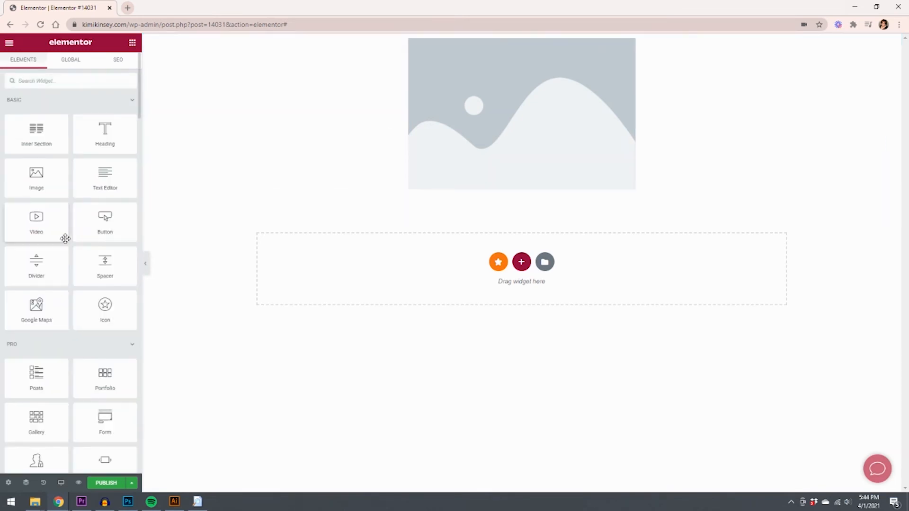
drag(105, 219, 430, 192)
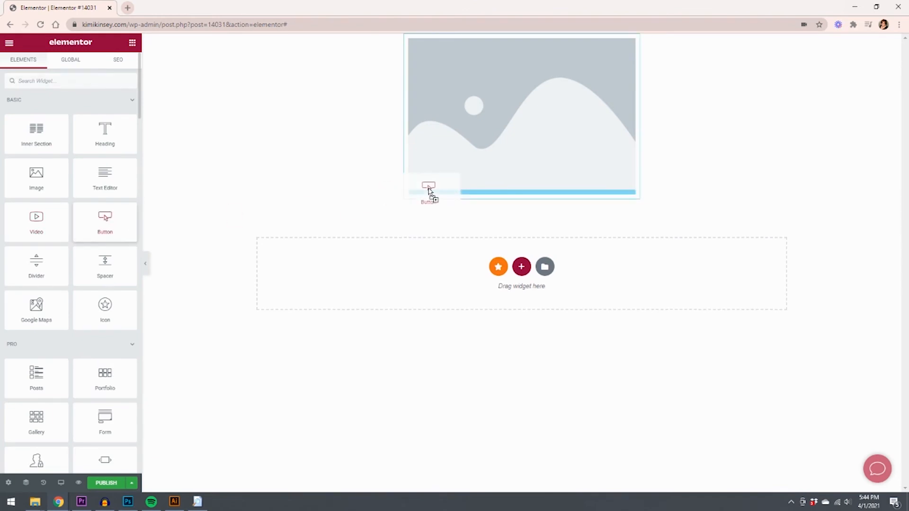
click(133, 43)
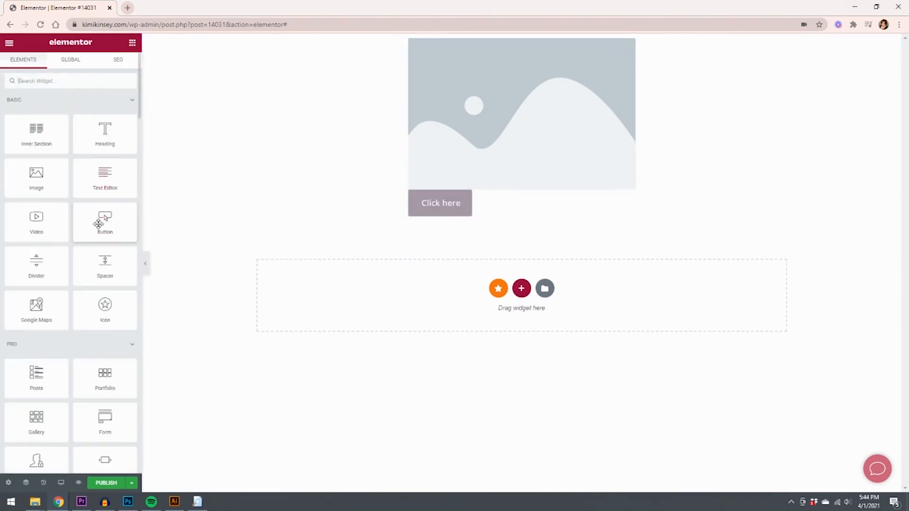
drag(100, 221, 433, 215)
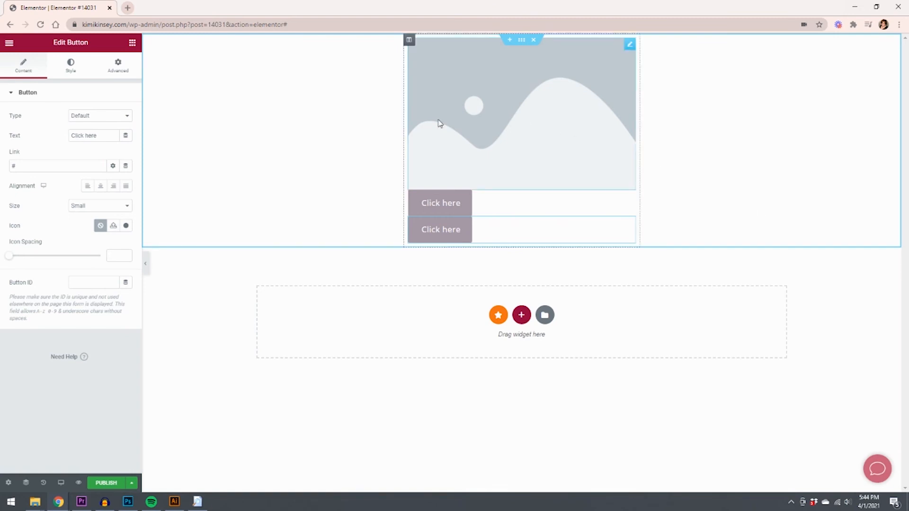
- Set the column's Widgets Space to 15 px, spreading the buttons apart
click(410, 41)
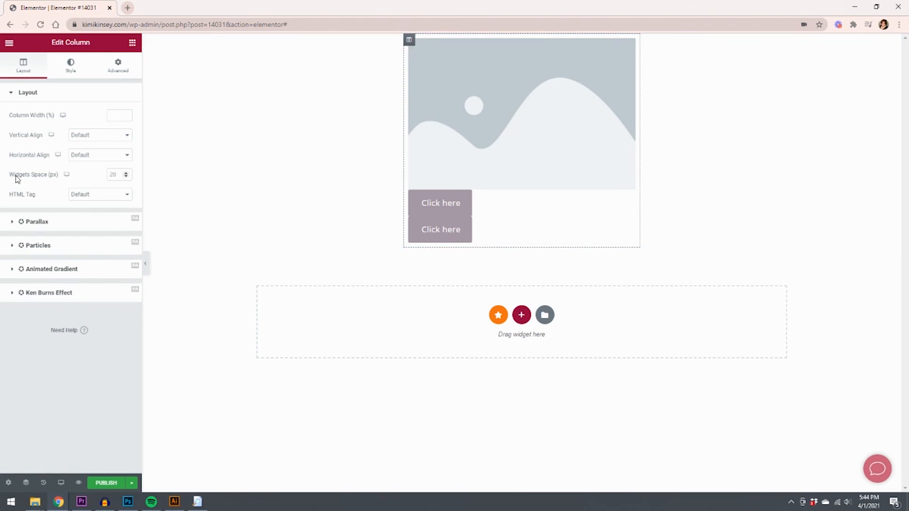
click(115, 177)
text(15)
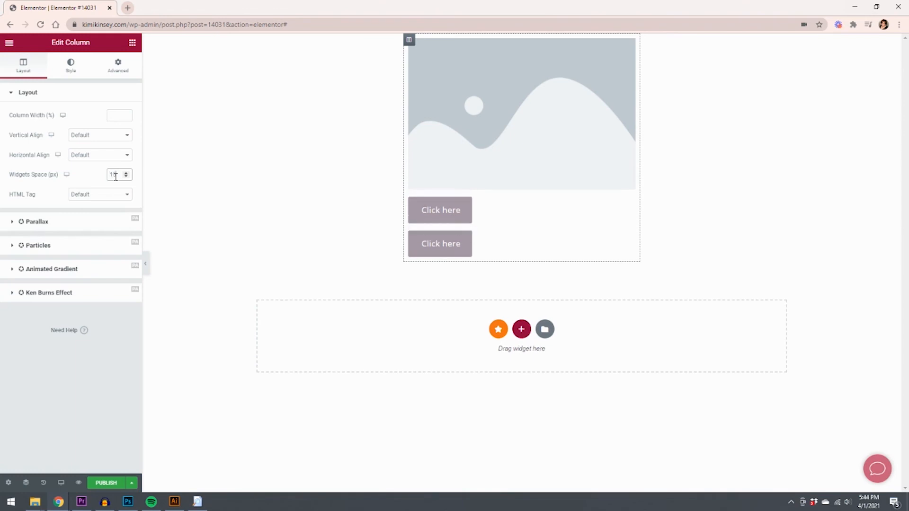